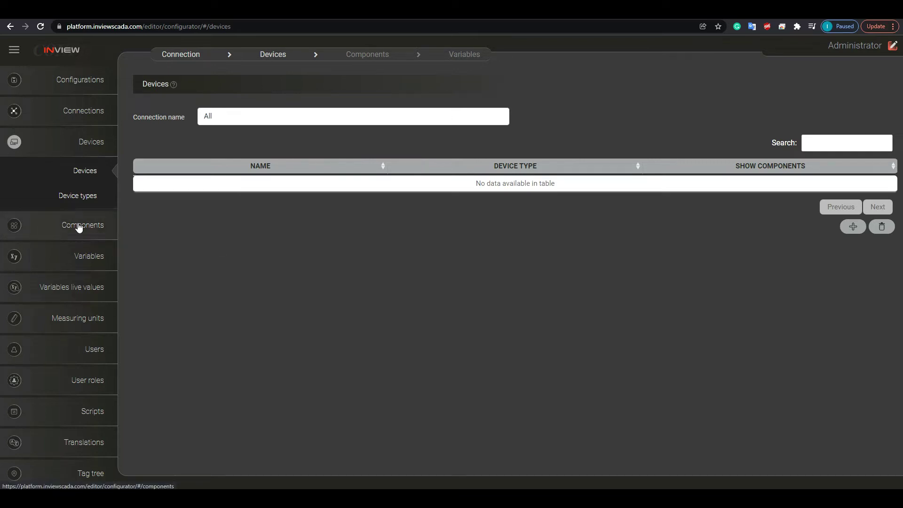
pyautogui.click(49, 226)
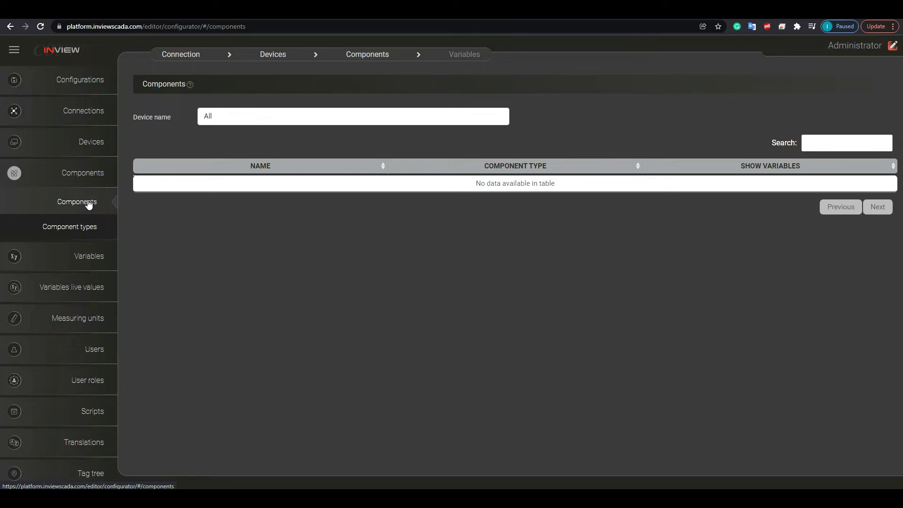
pyautogui.click(77, 147)
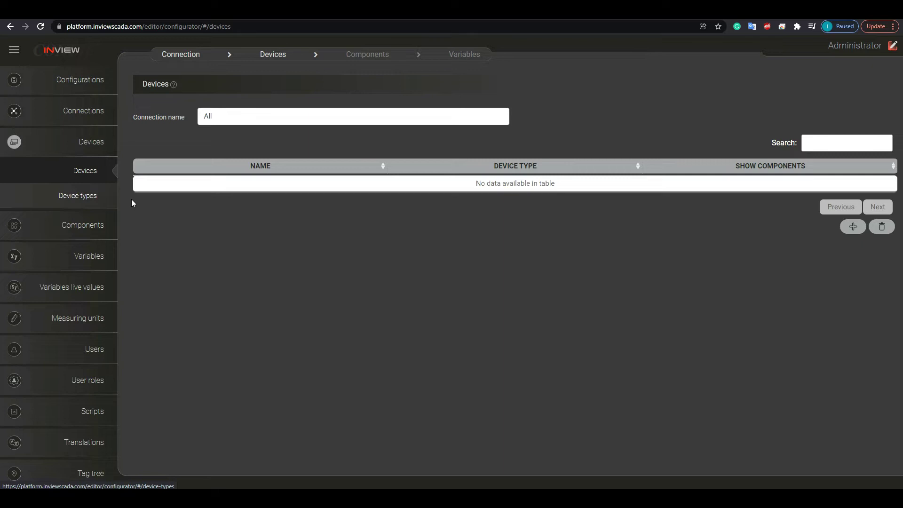
# Add a device type named Sensor with code 123 and the MQTTDriver driver, and save it
pyautogui.click(65, 195)
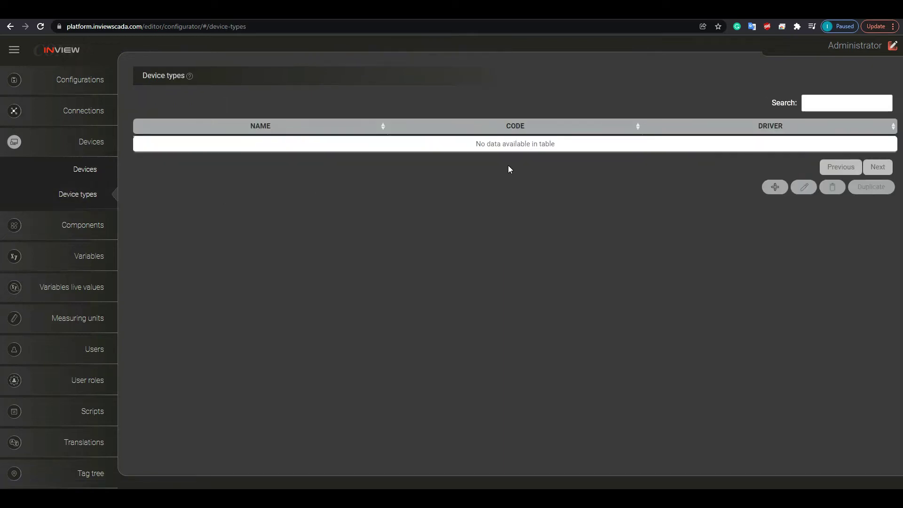
pyautogui.click(767, 186)
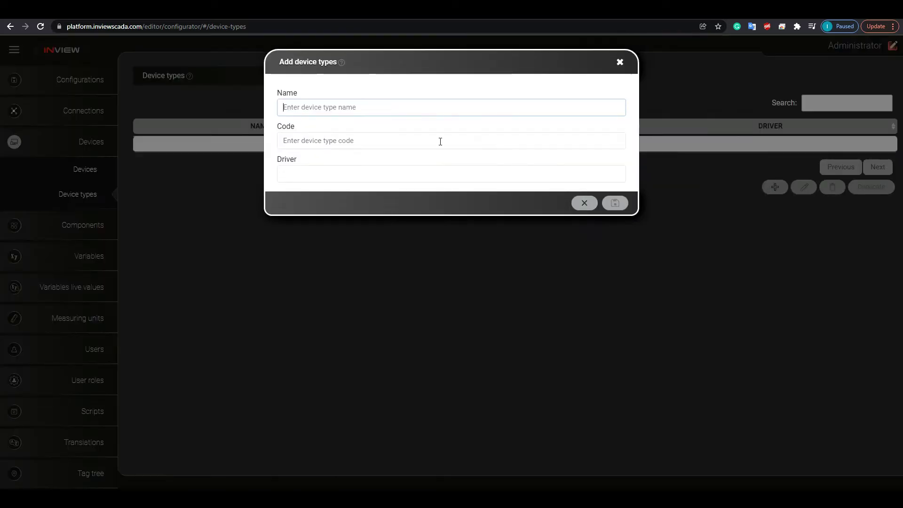
pyautogui.write('Sensor')
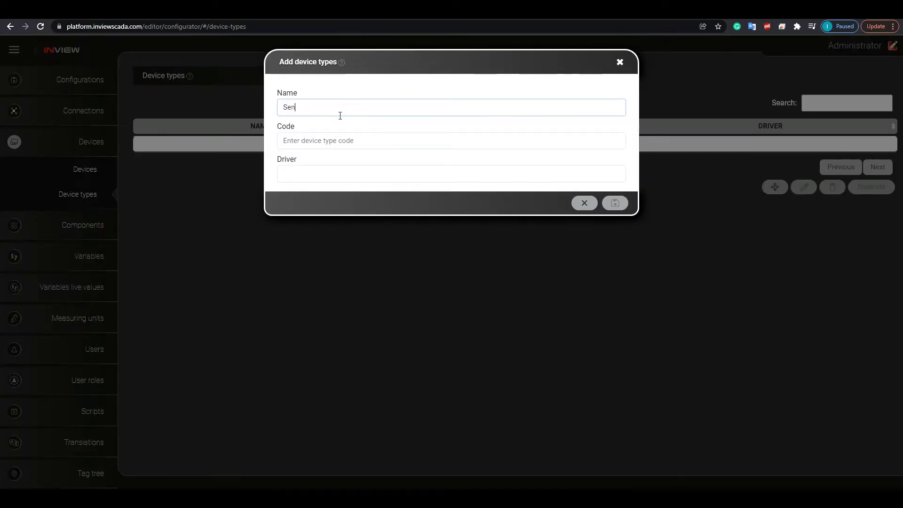
pyautogui.click(331, 142)
pyautogui.write('123')
pyautogui.click(335, 176)
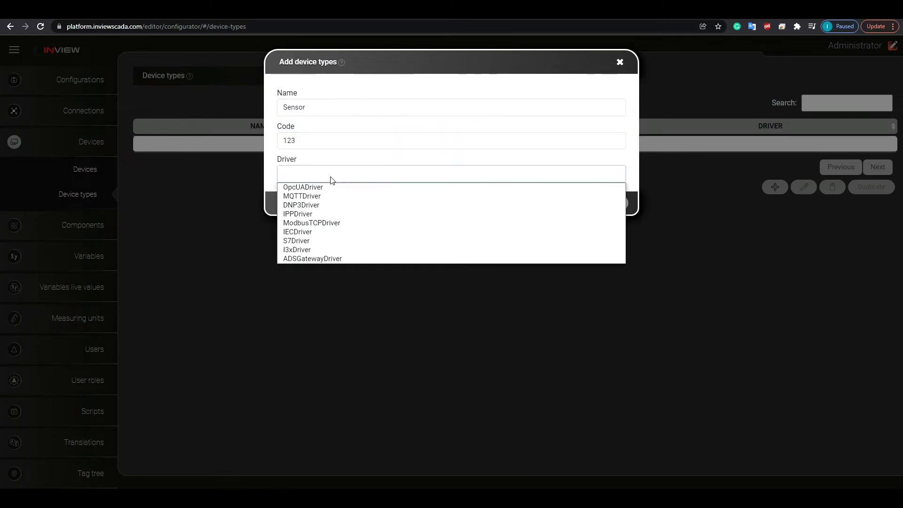
pyautogui.click(323, 197)
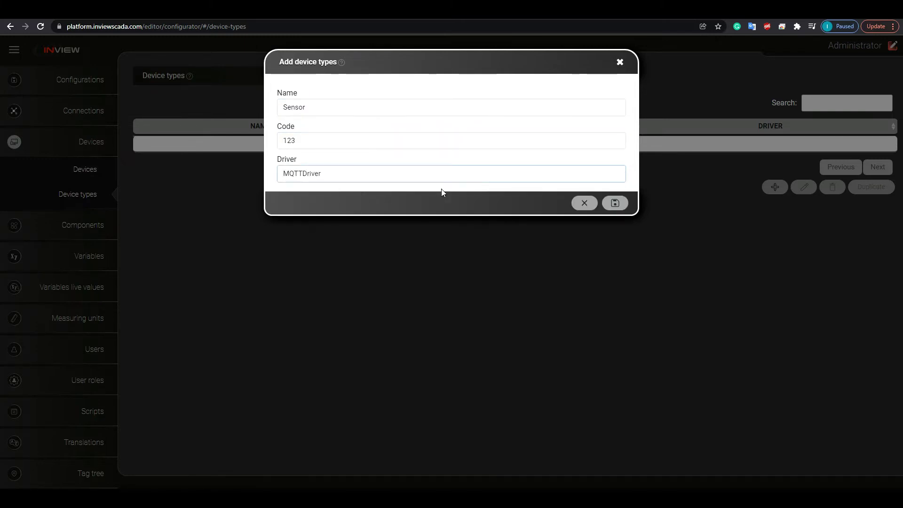
pyautogui.click(615, 203)
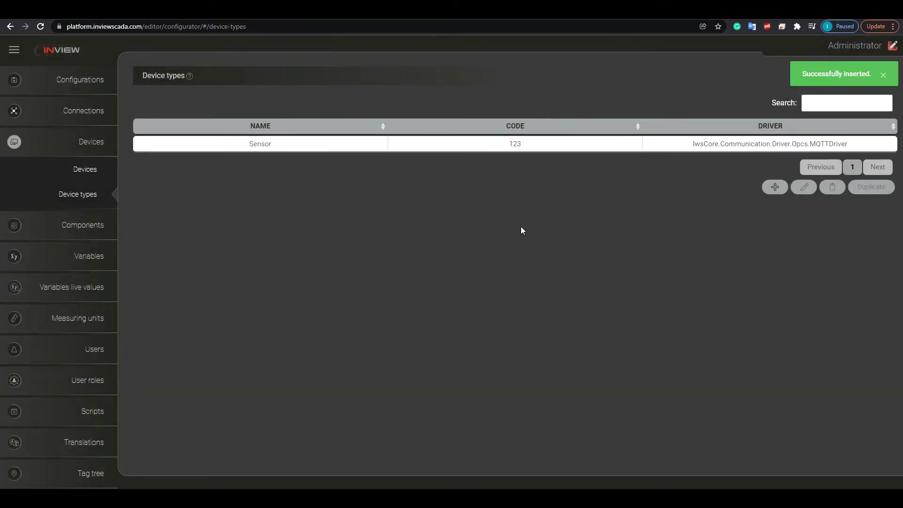
# Add a device named House_1 with device type Sensor and connection MQTT_Connection, and save it
pyautogui.click(66, 170)
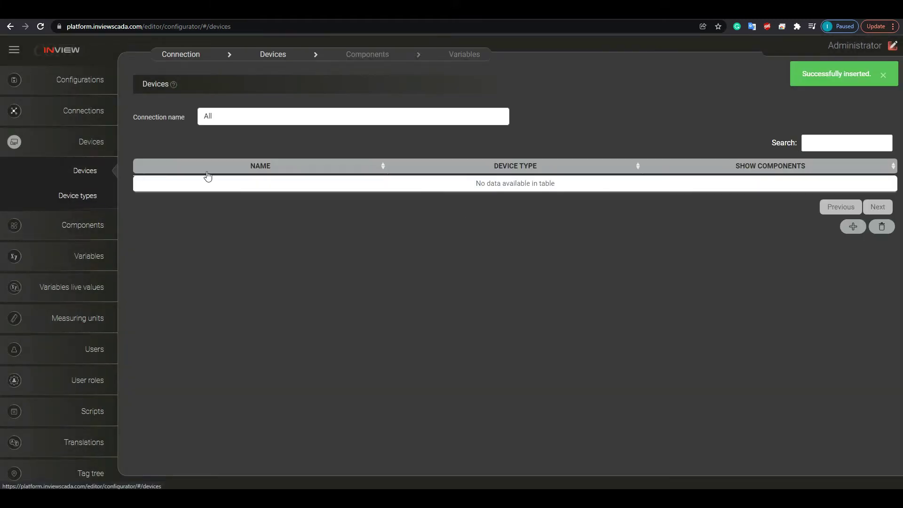
pyautogui.click(852, 227)
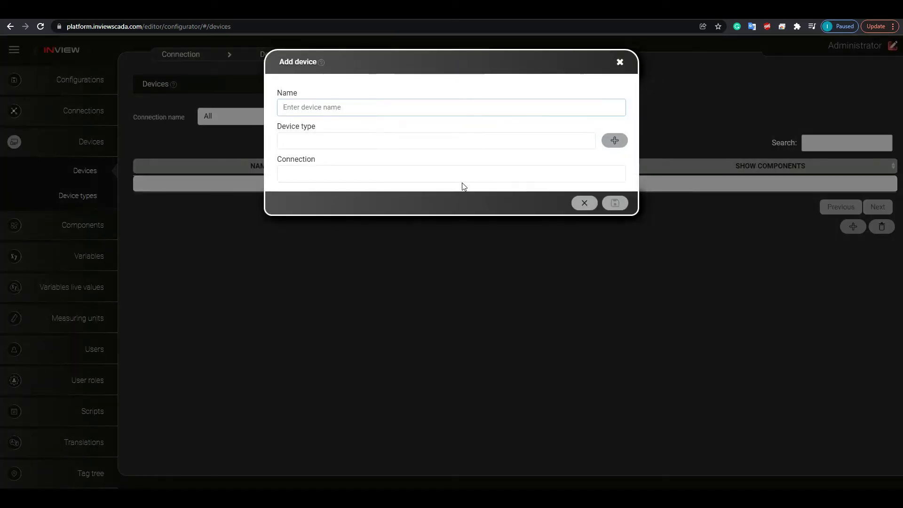
pyautogui.write('House_1')
pyautogui.click(454, 141)
pyautogui.click(434, 154)
pyautogui.click(405, 175)
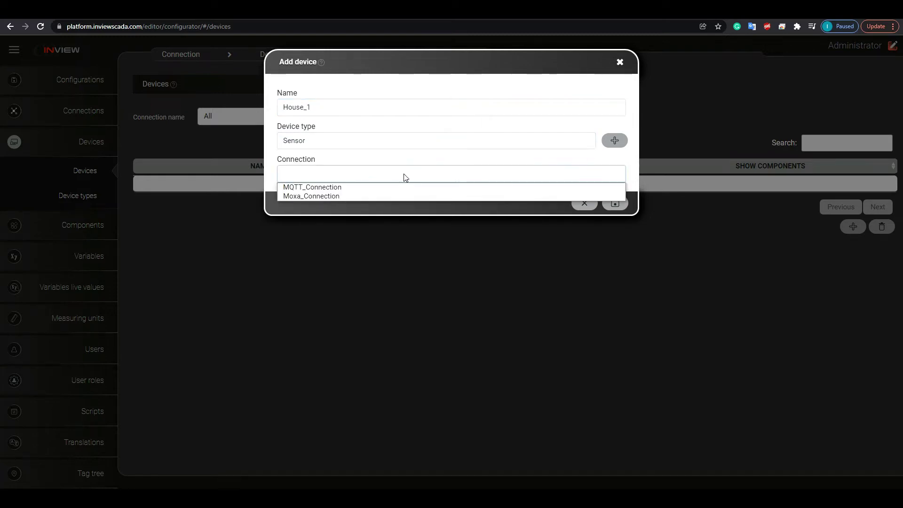
pyautogui.click(314, 188)
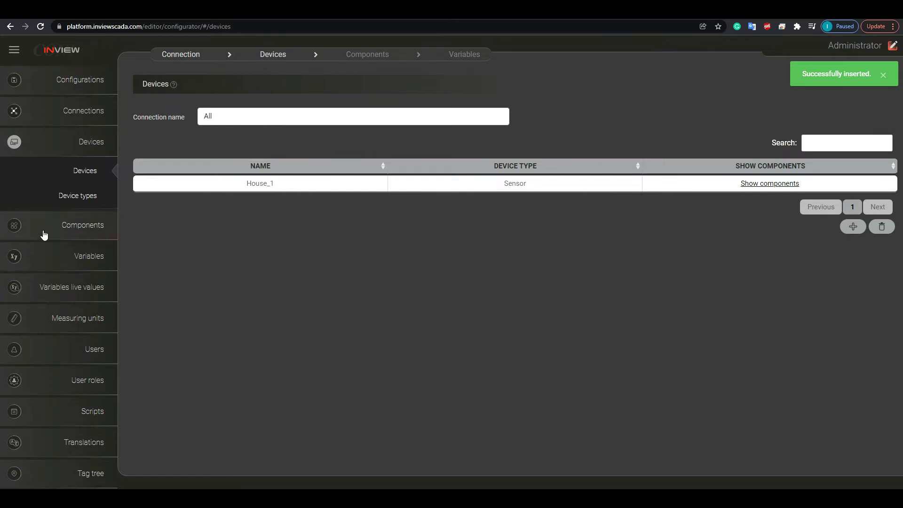
# Create and save a component type named Temperature for the Sensor device type
pyautogui.click(88, 232)
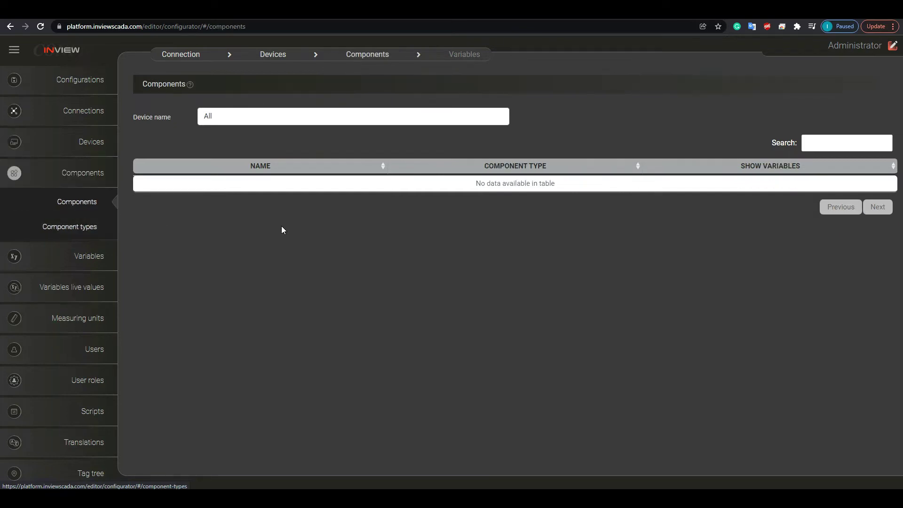
pyautogui.click(73, 229)
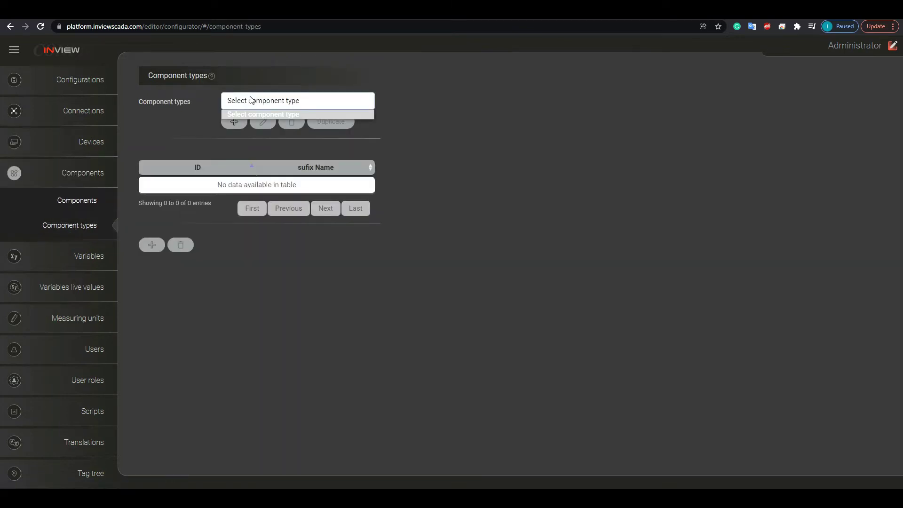
pyautogui.click(235, 122)
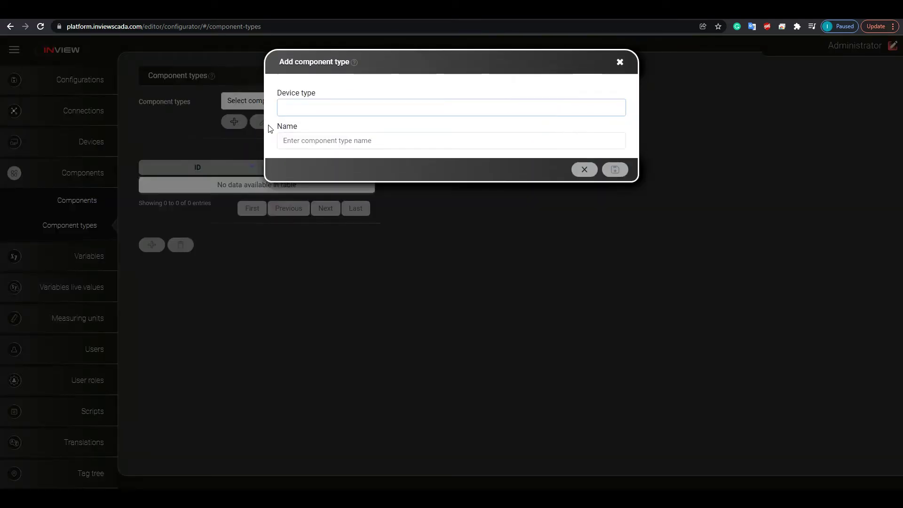
pyautogui.click(305, 109)
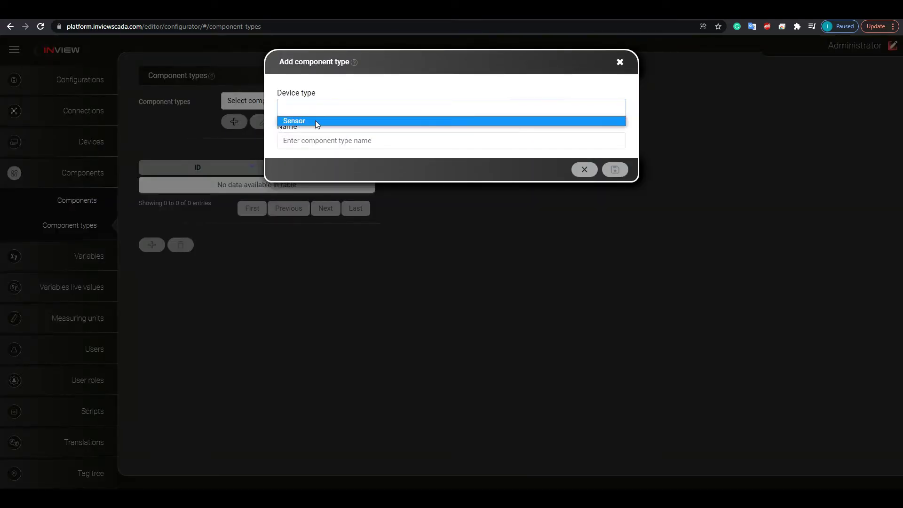
pyautogui.click(300, 122)
pyautogui.click(301, 141)
pyautogui.write('te')
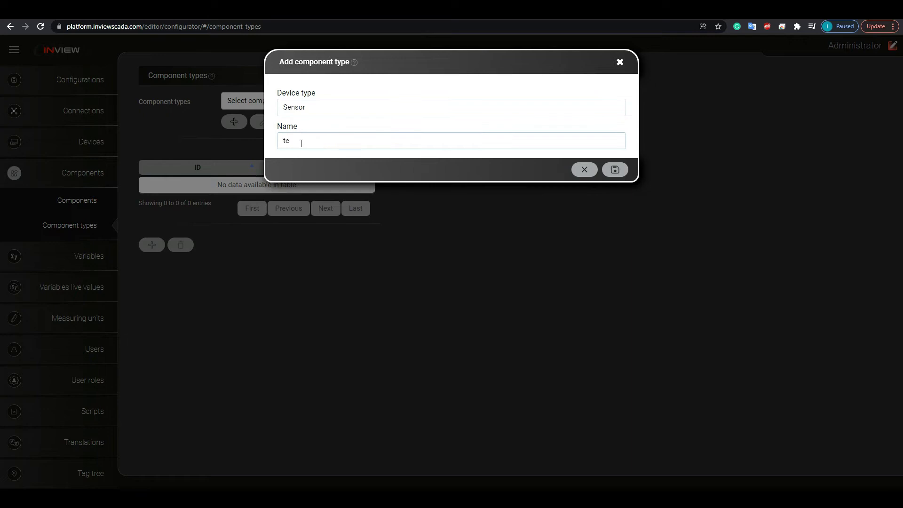
pyautogui.write('mperature')
pyautogui.click(284, 142)
pyautogui.press('Delete')
pyautogui.write('T')
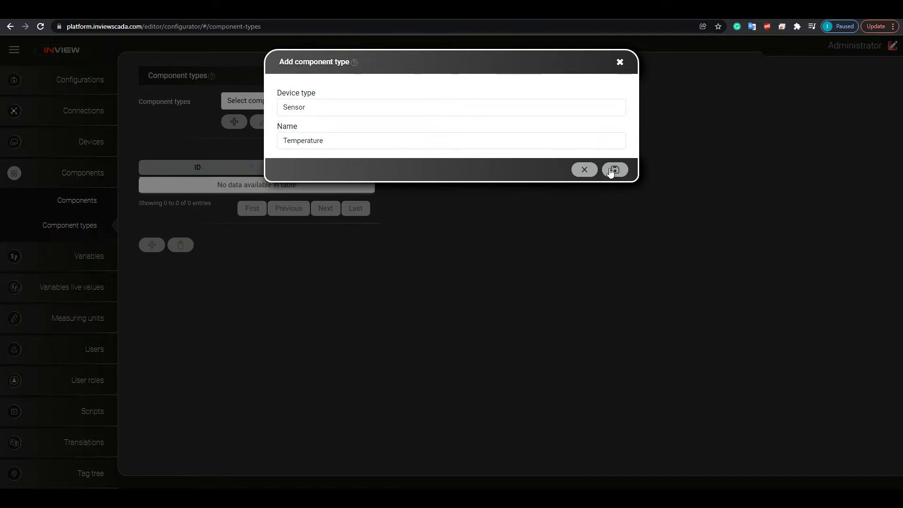
pyautogui.click(611, 170)
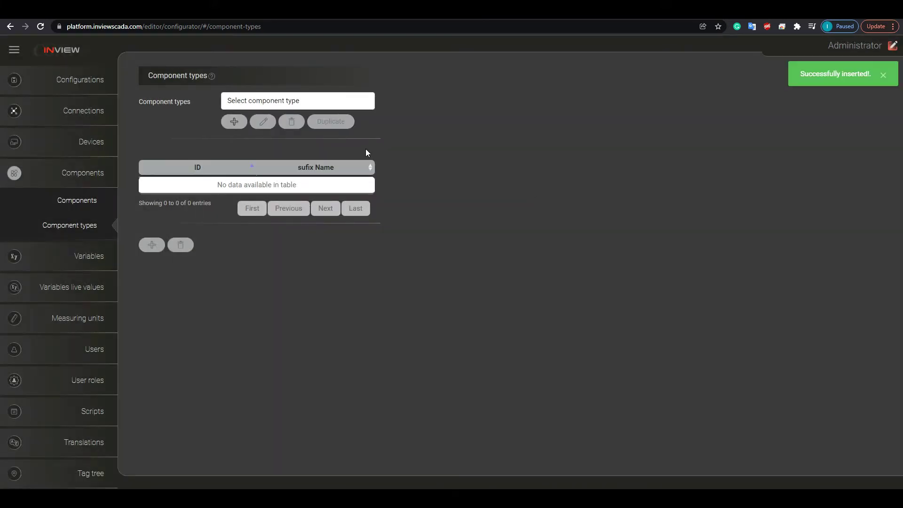
# Add a suffix variable named Living_room to the Temperature component type
pyautogui.click(239, 105)
pyautogui.click(240, 123)
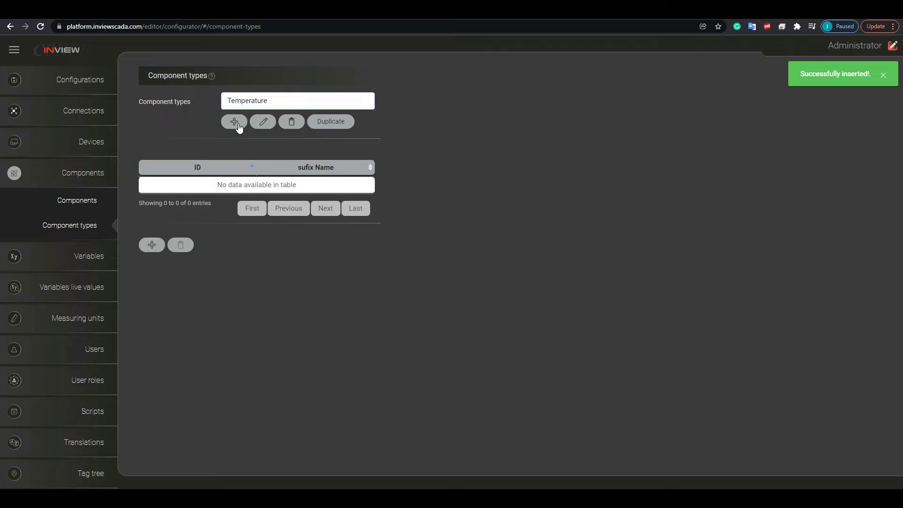
pyautogui.click(151, 244)
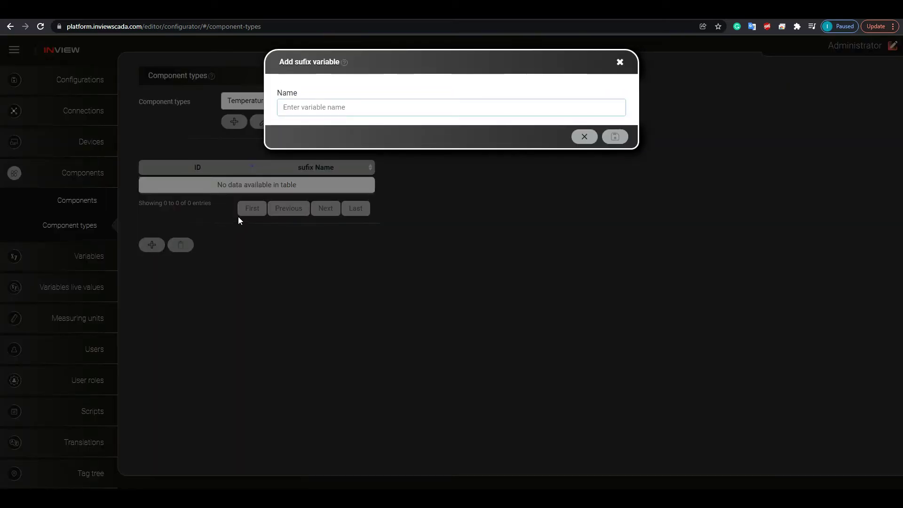
pyautogui.write('Living_room')
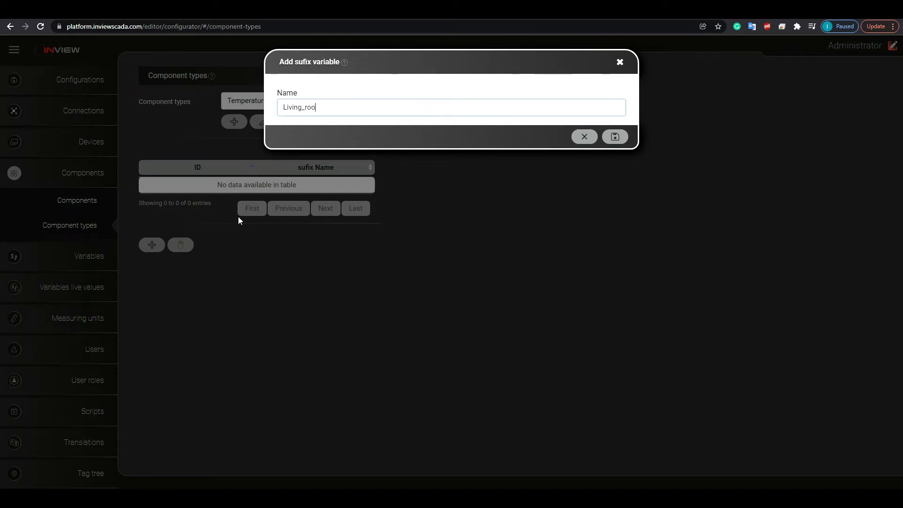
pyautogui.click(614, 136)
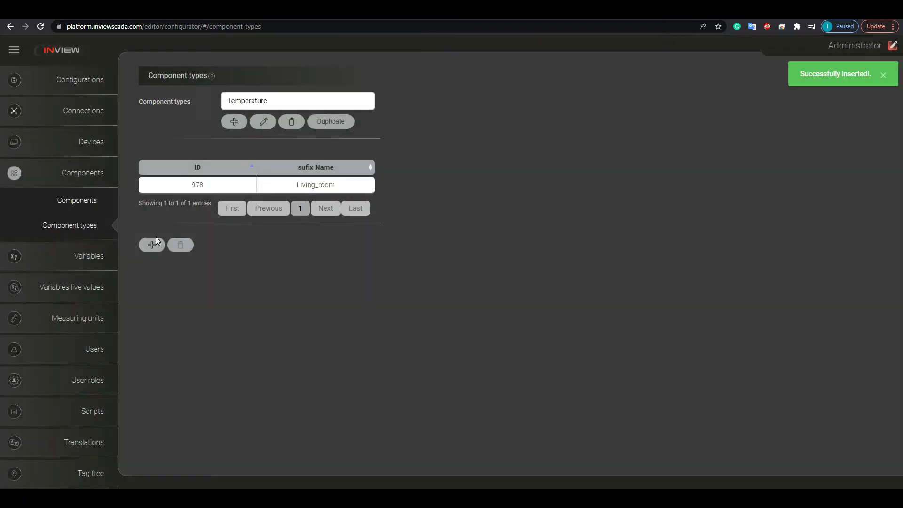
# Add a suffix variable named Kitchen to the Temperature component type
pyautogui.click(154, 242)
pyautogui.write('Kitchne')
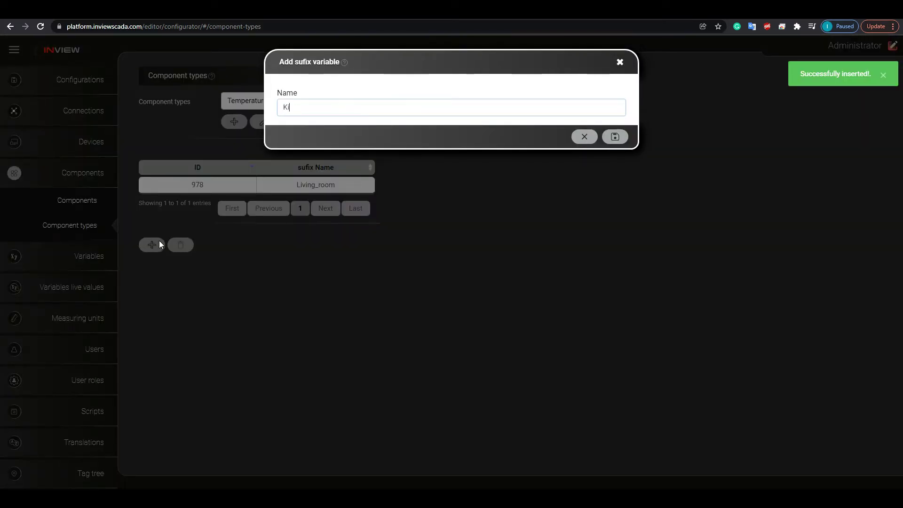
pyautogui.press('BackSpace')
pyautogui.press('BackSpace')
pyautogui.write('en')
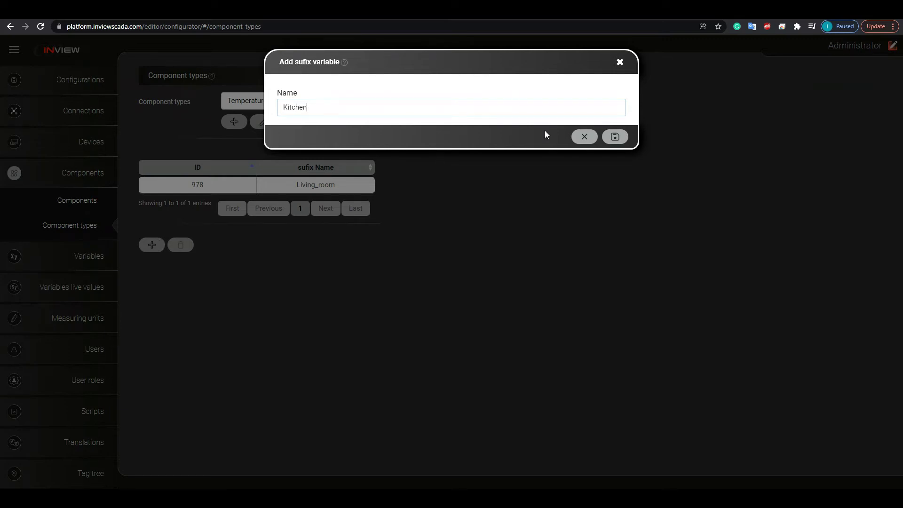
pyautogui.click(507, 151)
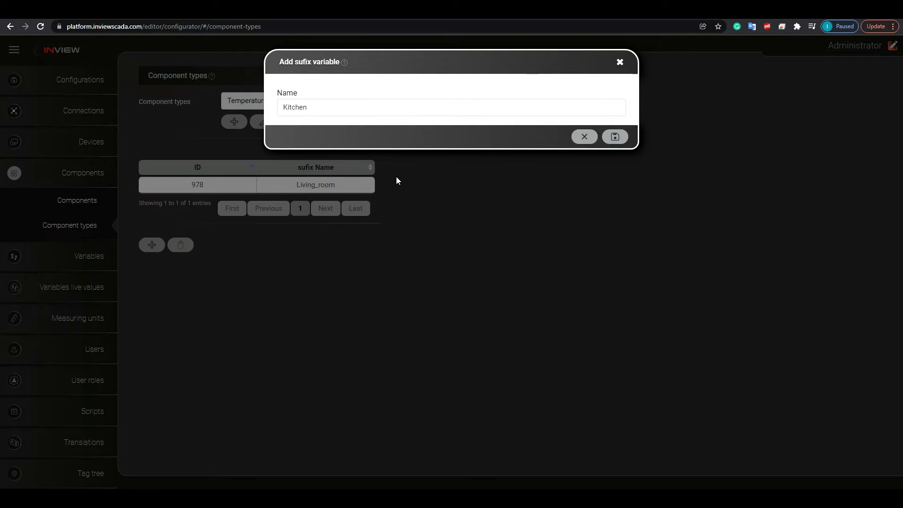
pyautogui.click(349, 206)
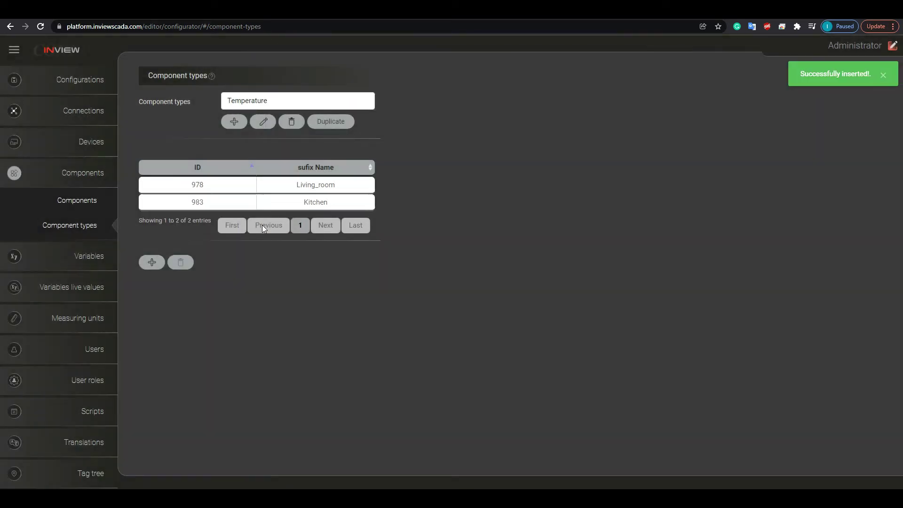
# Add a suffix variable named Garden to the Temperature component type
pyautogui.click(151, 262)
pyautogui.write('Garden')
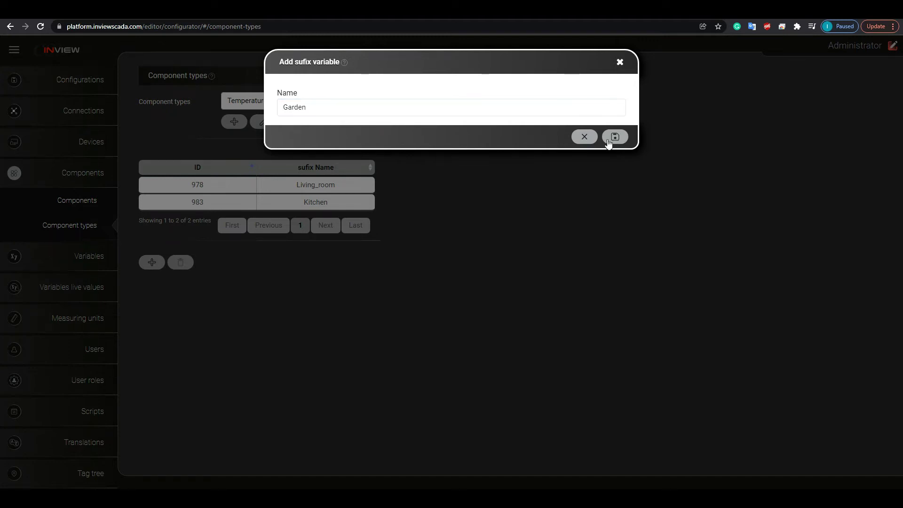
pyautogui.click(614, 138)
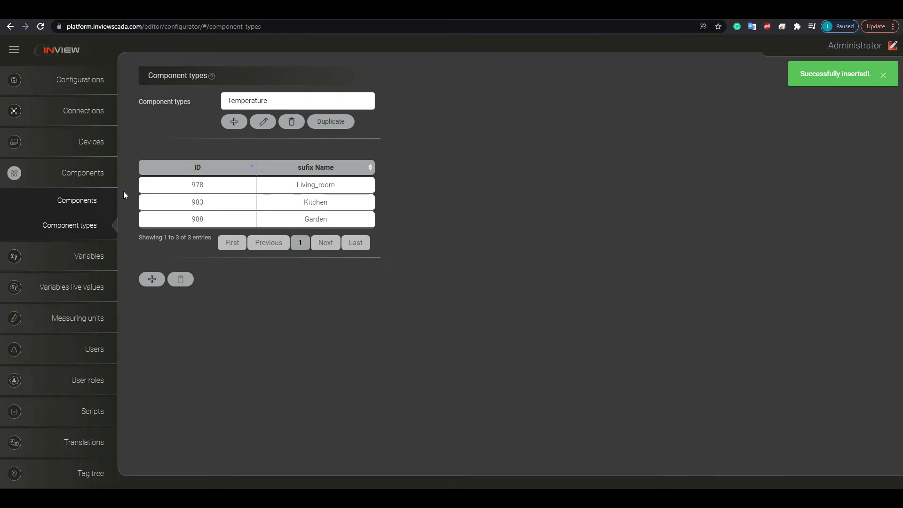
# Create and save a component type named Humidity for the Sensor device type
pyautogui.click(235, 122)
pyautogui.click(309, 108)
pyautogui.click(305, 120)
pyautogui.click(304, 140)
pyautogui.write('Humi')
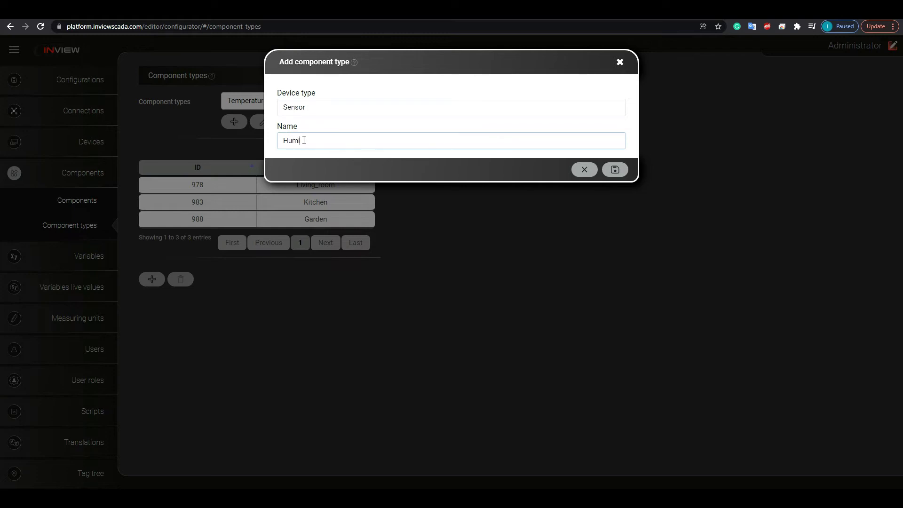
pyautogui.write('dity')
pyautogui.click(622, 174)
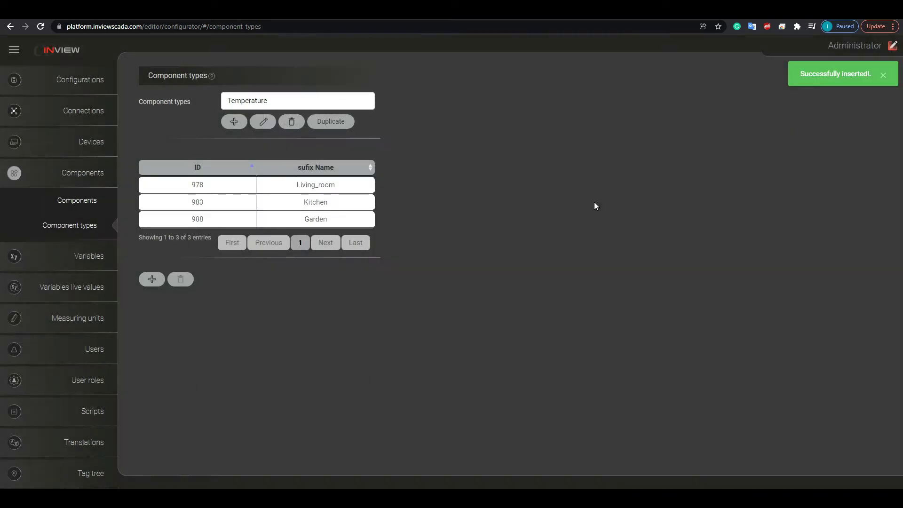
# Add a suffix variable named Living_room to the Humidity component type
pyautogui.click(249, 101)
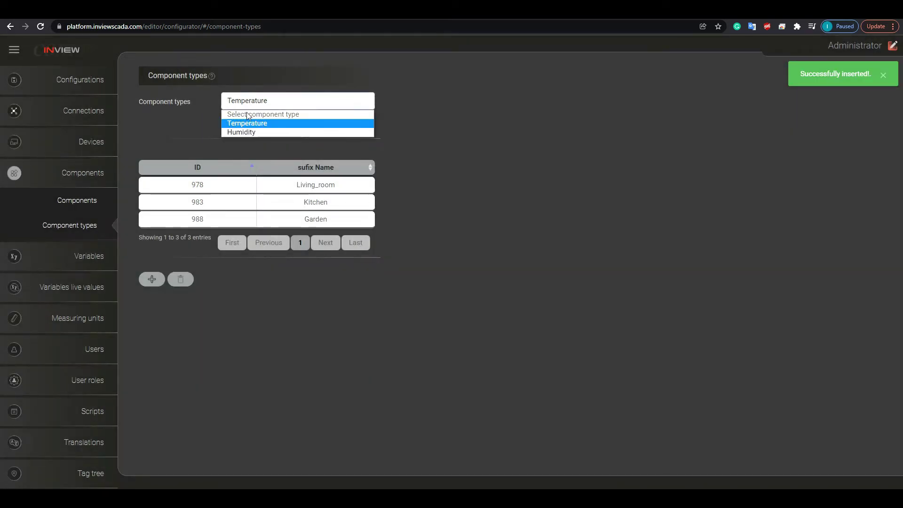
pyautogui.click(323, 135)
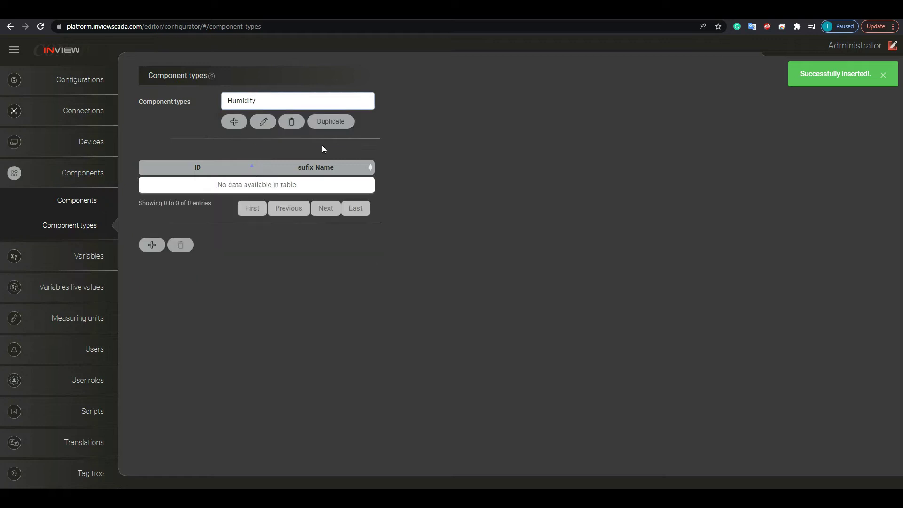
pyautogui.click(152, 249)
pyautogui.write('Living')
pyautogui.write(')')
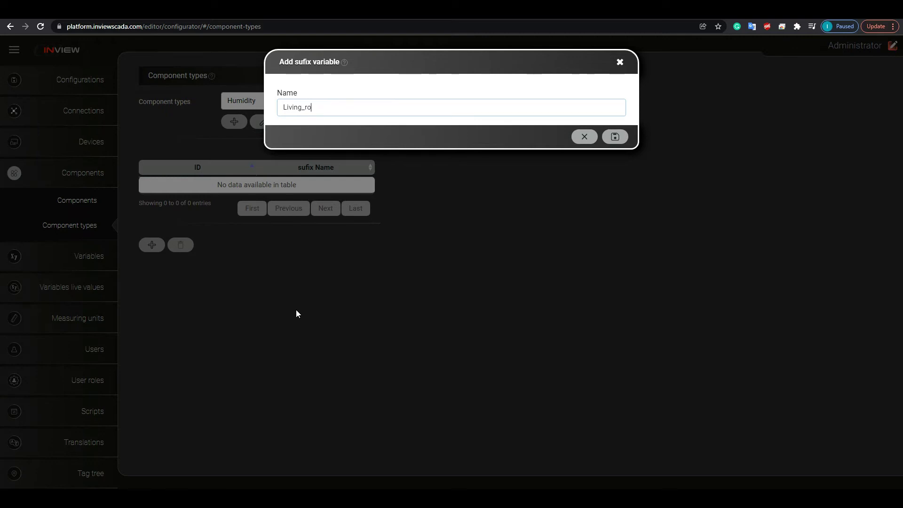
pyautogui.click(614, 136)
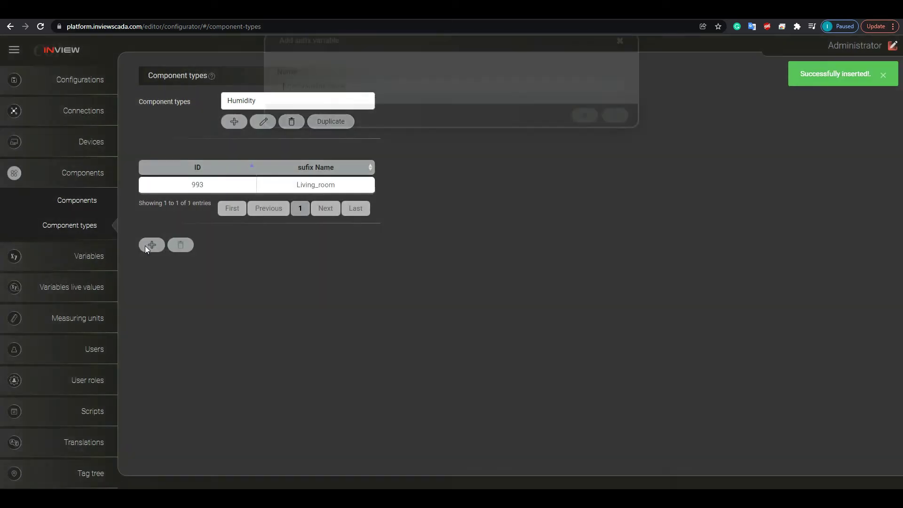
# Add suffix variables named Kitchen and Garden to the Humidity component type
pyautogui.click(152, 245)
pyautogui.write('Kitchen')
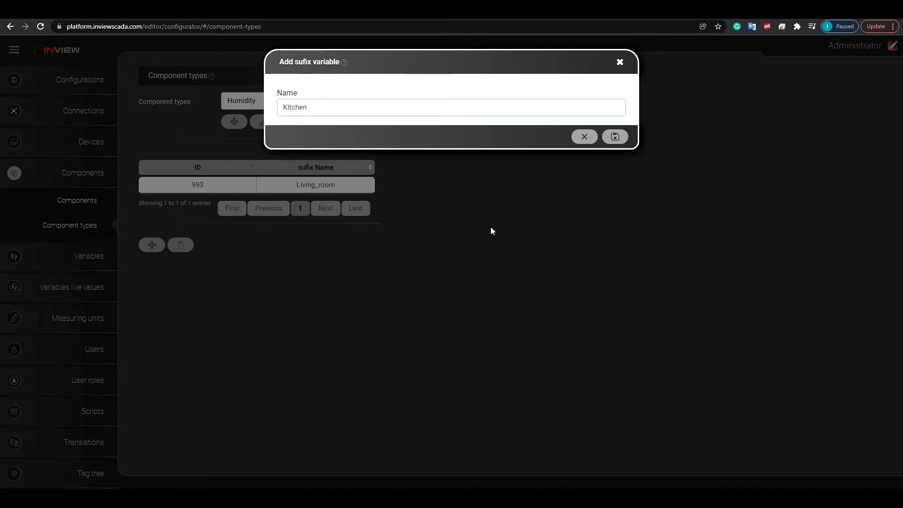
pyautogui.press('Return')
pyautogui.click(150, 262)
pyautogui.write('Garden')
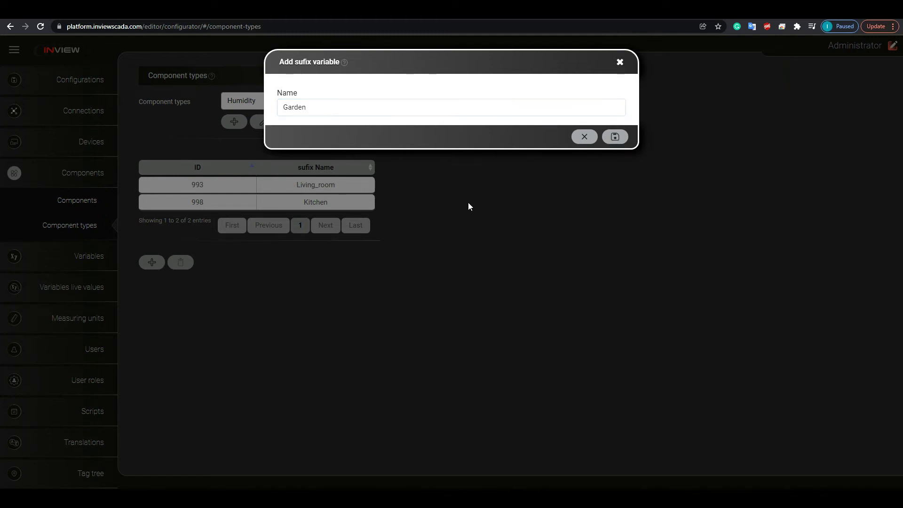
pyautogui.press('Return')
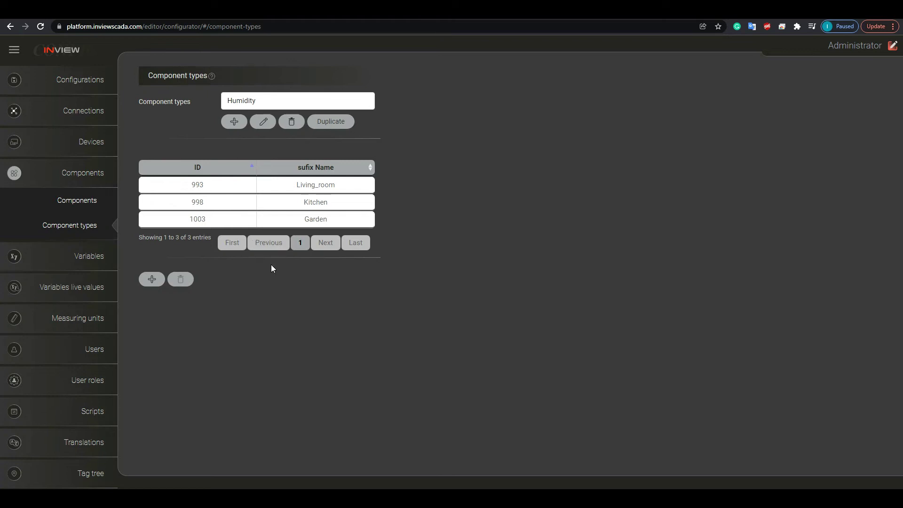
# Review the components of device House_1 and open the properties of its Temperature.Living_room variable under MQTT_Connection
pyautogui.click(88, 148)
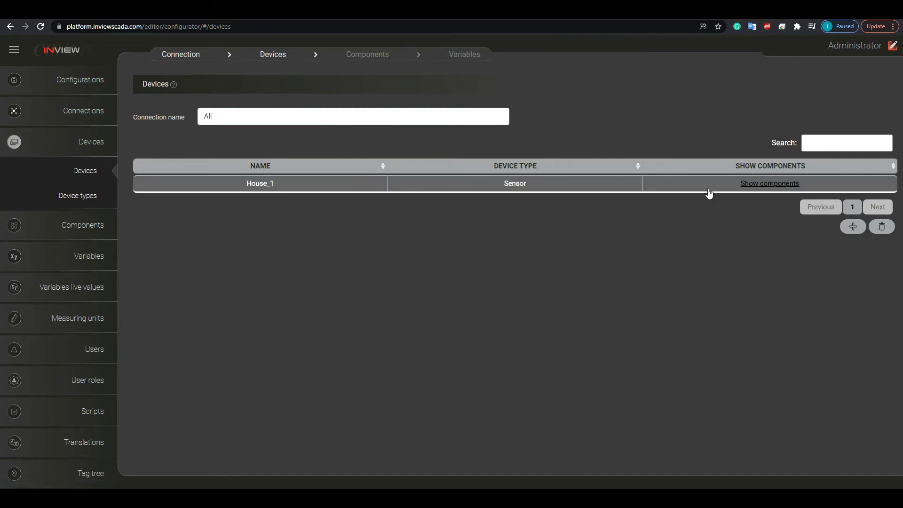
pyautogui.click(780, 187)
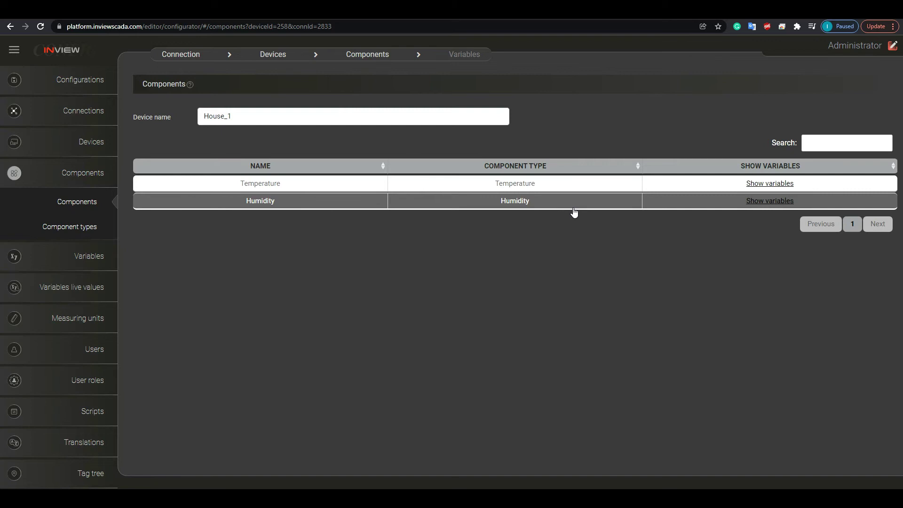
pyautogui.click(89, 257)
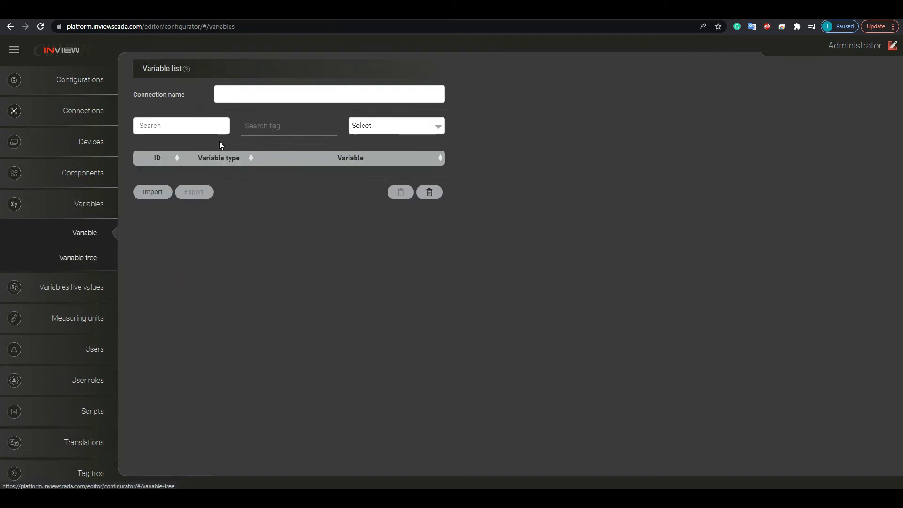
pyautogui.click(238, 95)
pyautogui.click(249, 108)
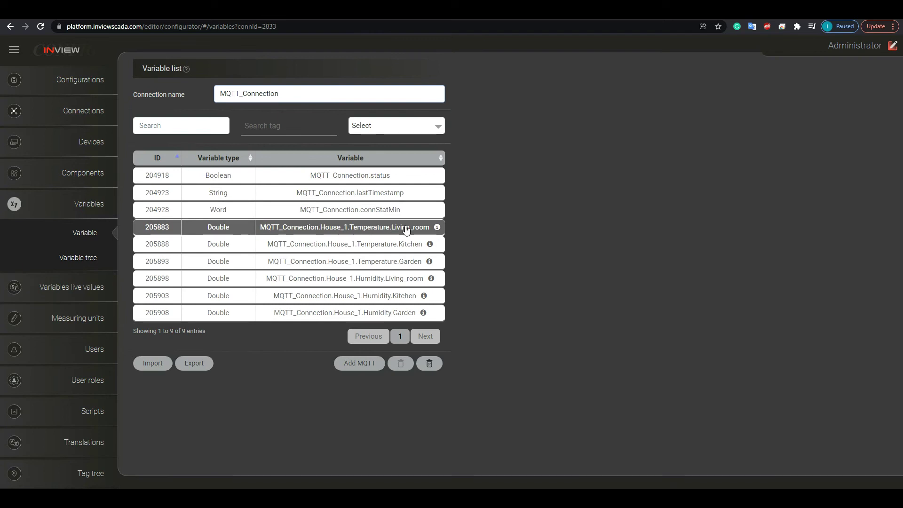
pyautogui.click(383, 227)
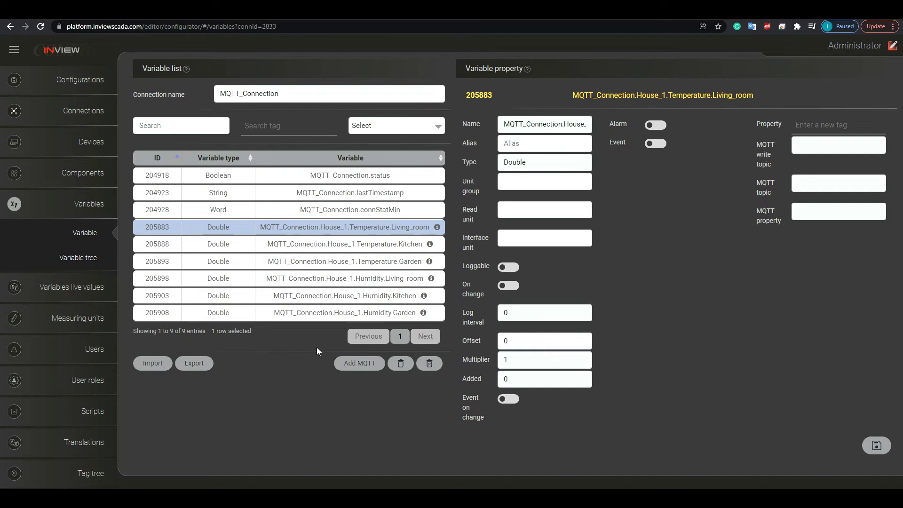
# Show the variables belonging to the Temperature component of device House_1
pyautogui.click(84, 142)
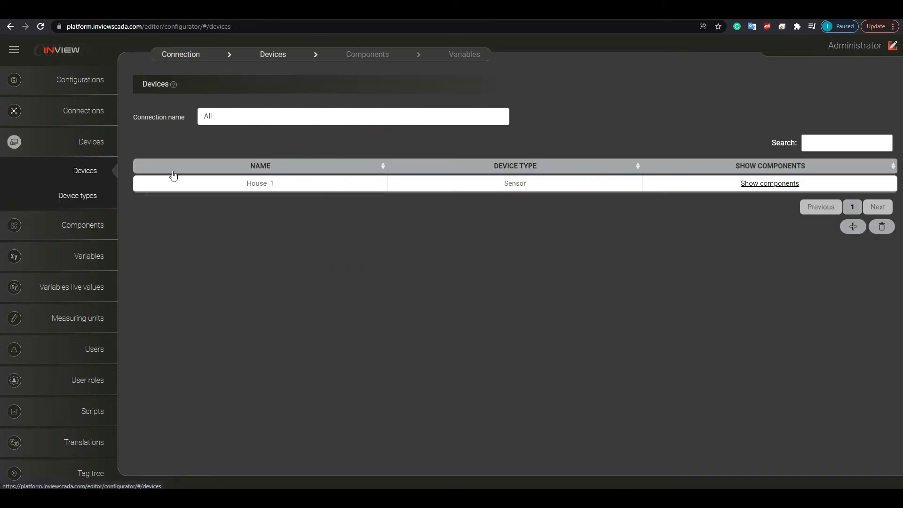
pyautogui.click(771, 184)
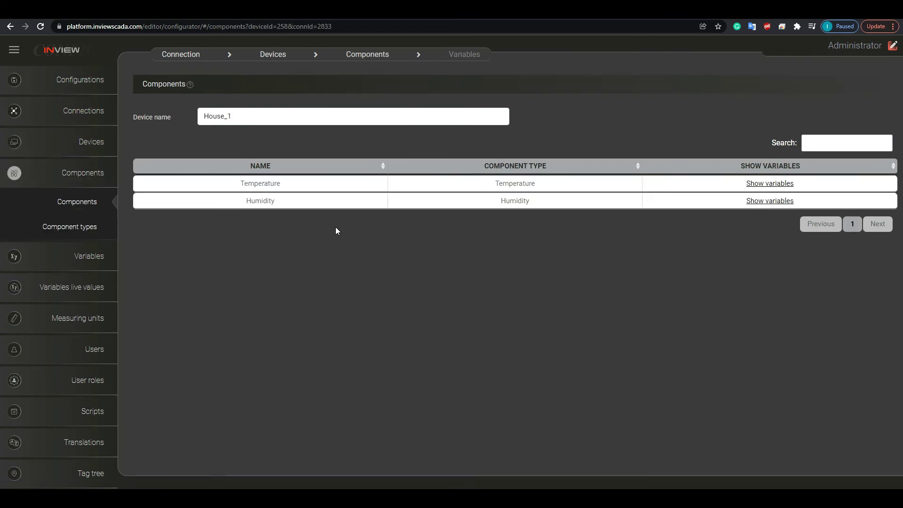
pyautogui.click(777, 188)
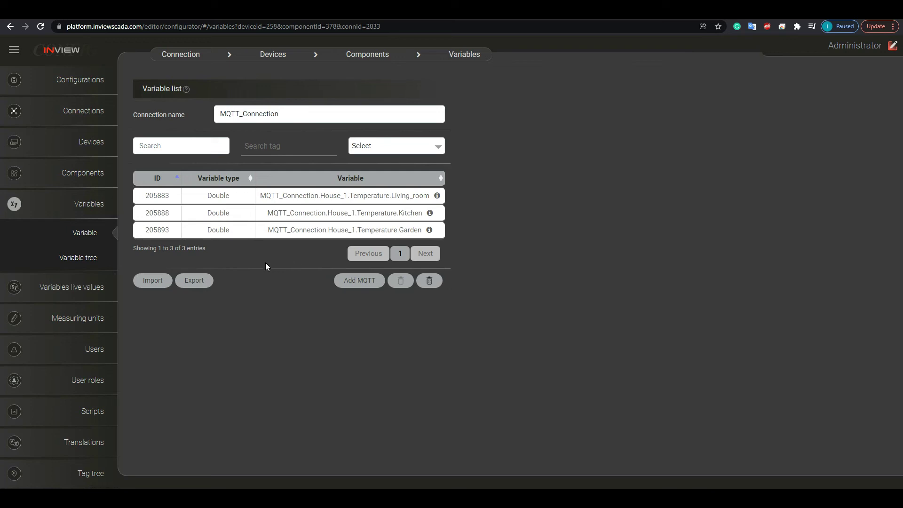
# Add and save a device named House_2 with device type Sensor on the MQTT_Connection connection
pyautogui.click(58, 146)
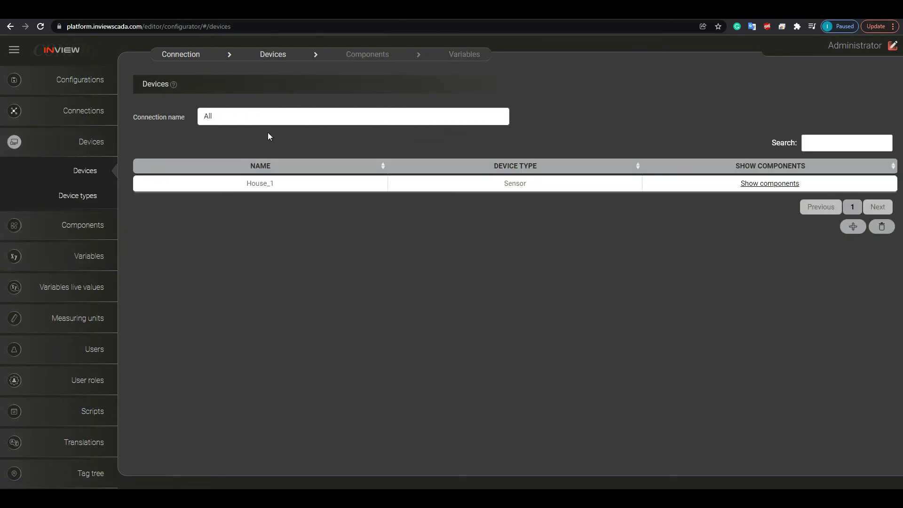
pyautogui.click(853, 227)
pyautogui.write('House_2')
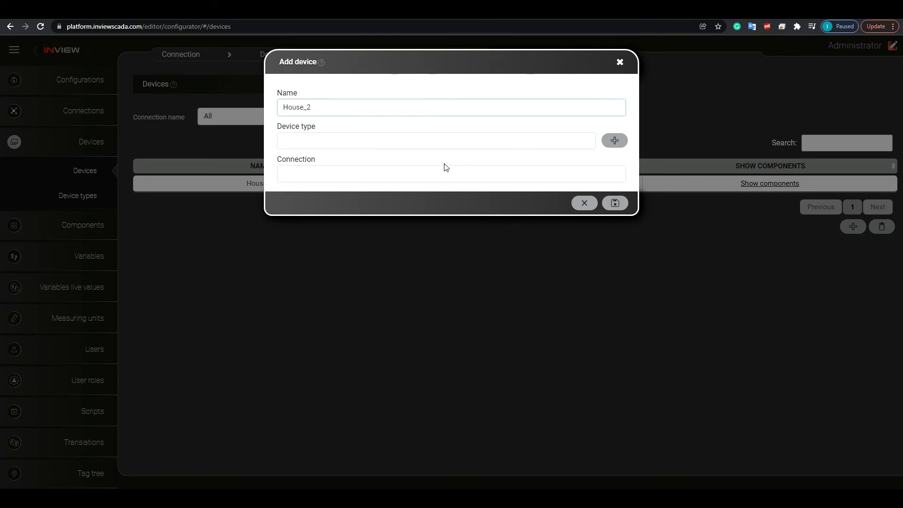
pyautogui.click(370, 143)
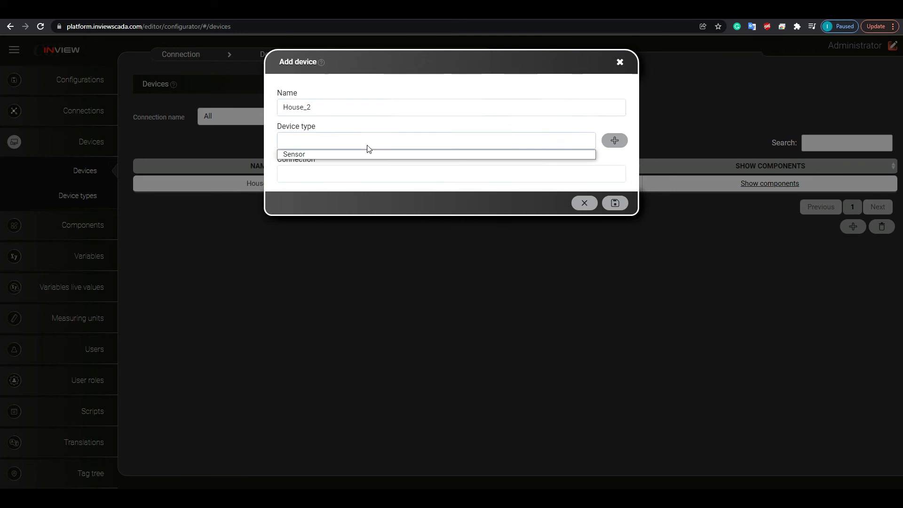
pyautogui.click(296, 155)
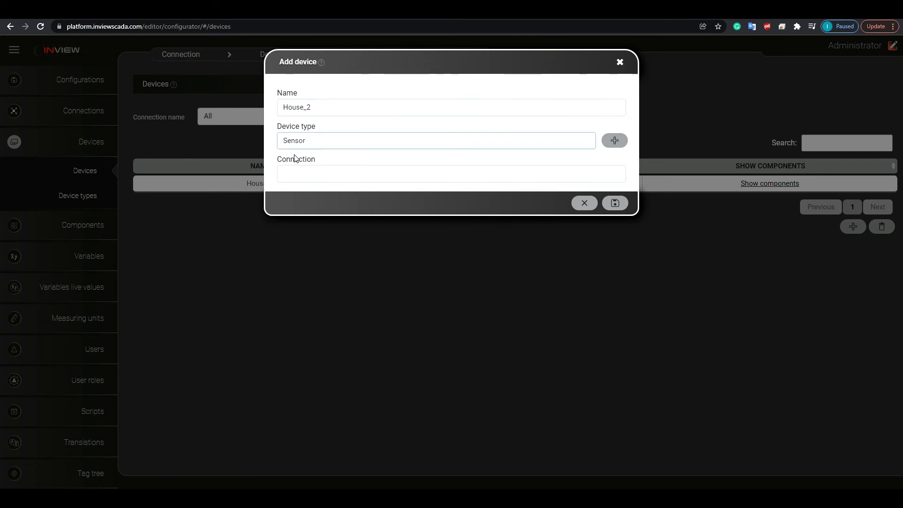
pyautogui.click(309, 176)
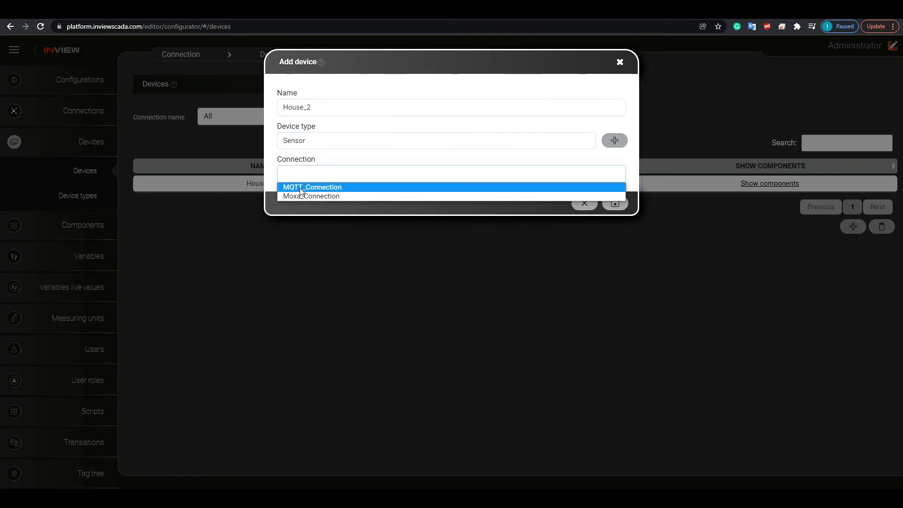
pyautogui.click(300, 188)
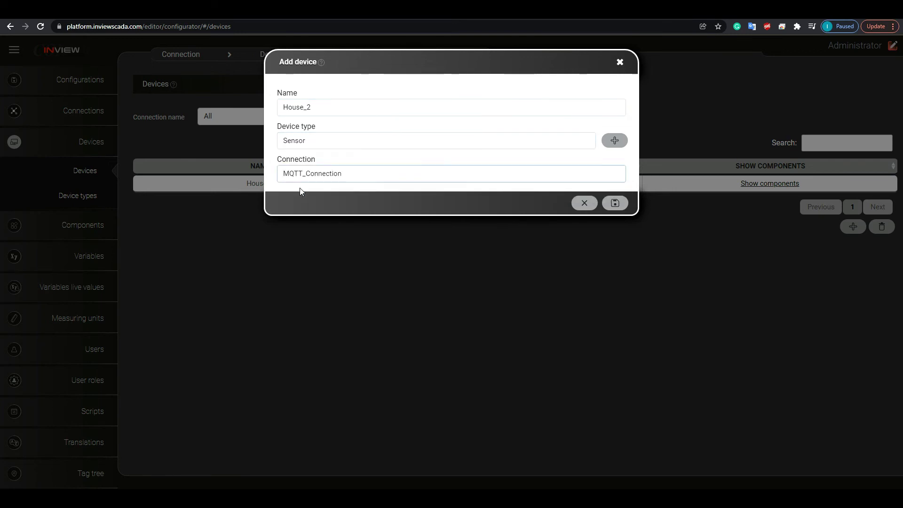
pyautogui.click(615, 205)
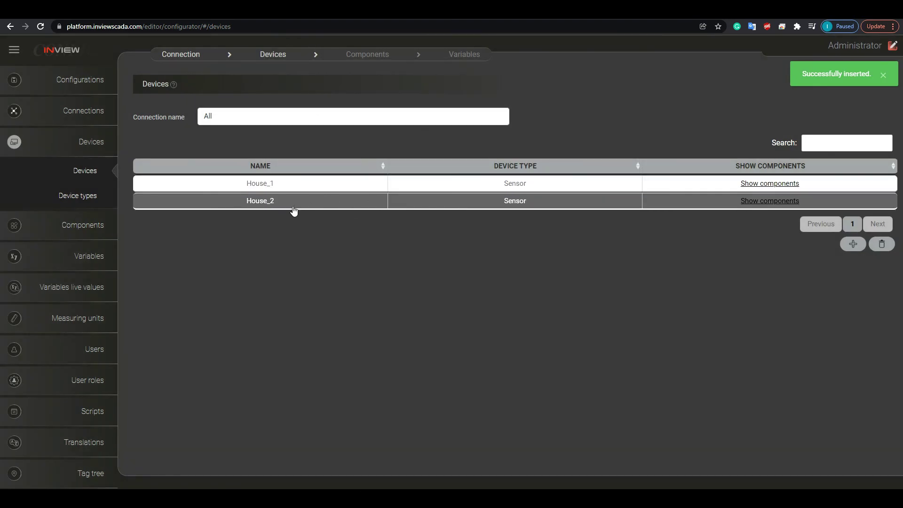
# Review the components of device House_2 and open the properties of its Temperature.Living_room variable under MQTT_Connection
pyautogui.click(767, 202)
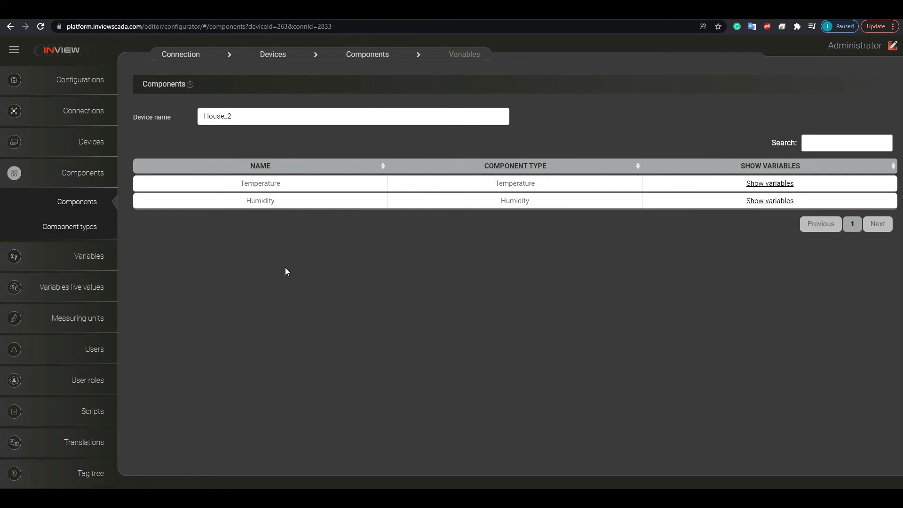
pyautogui.click(70, 258)
pyautogui.click(244, 94)
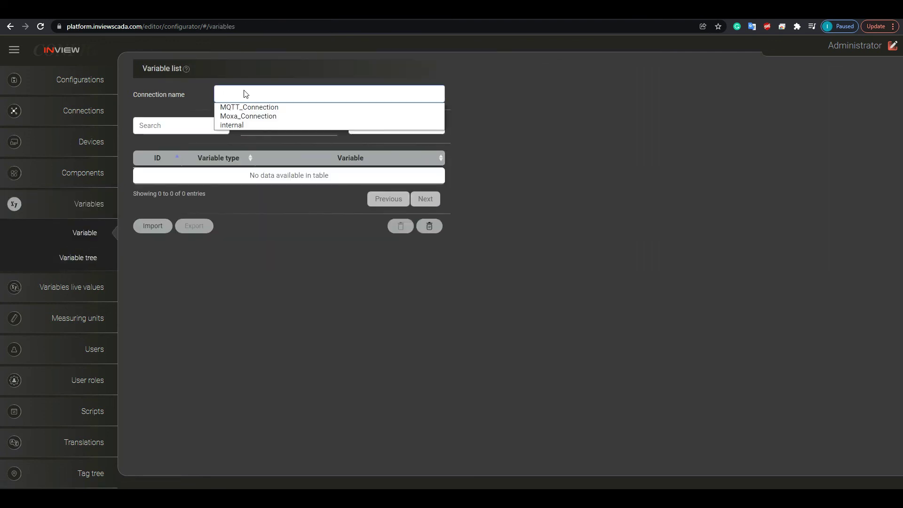
pyautogui.click(228, 104)
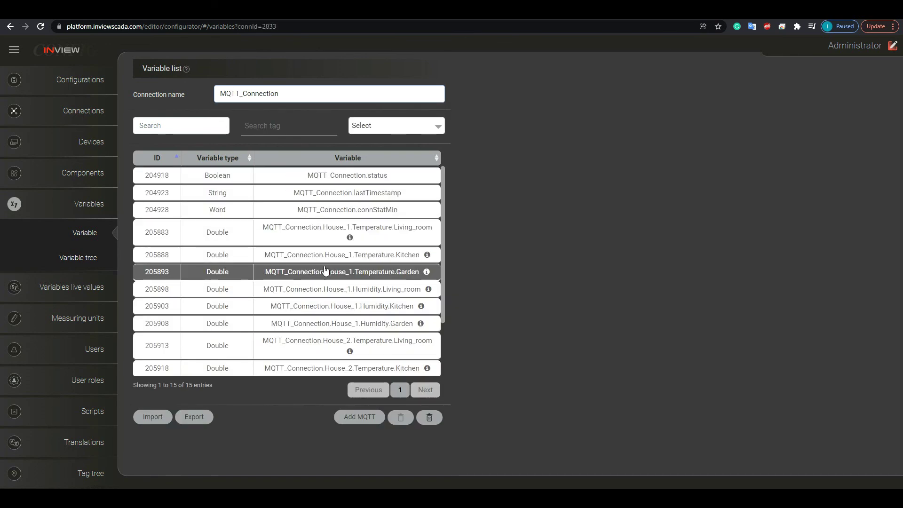
pyautogui.scroll(-2, 324, 327)
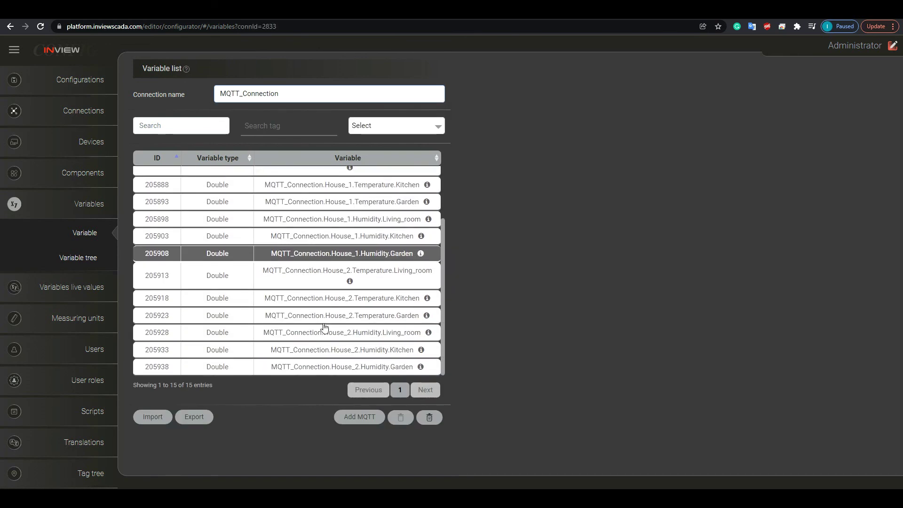
pyautogui.click(332, 282)
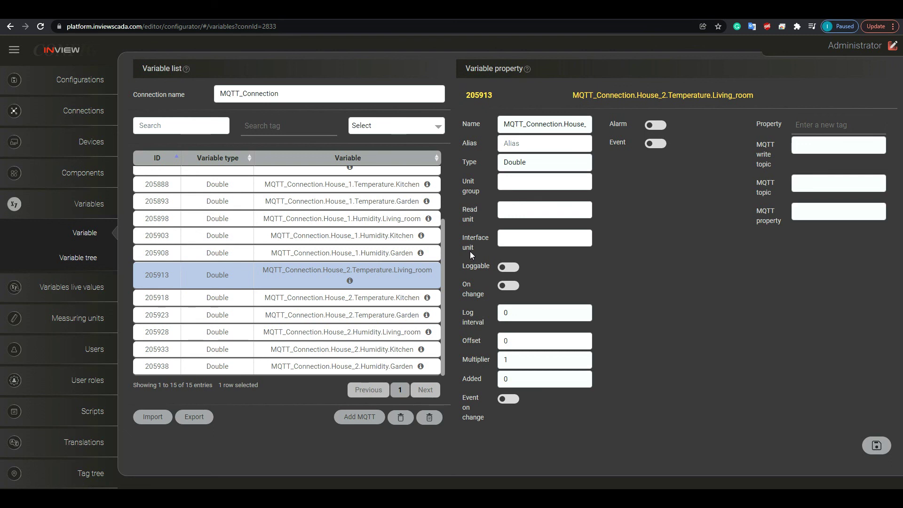
# Read through the help text explaining the variable property fields and close it
pyautogui.click(528, 69)
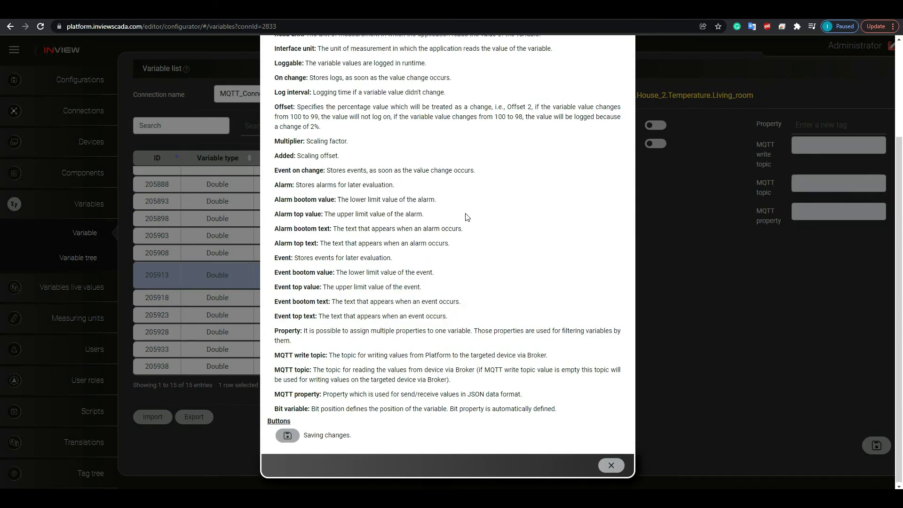
pyautogui.scroll(3, 465, 217)
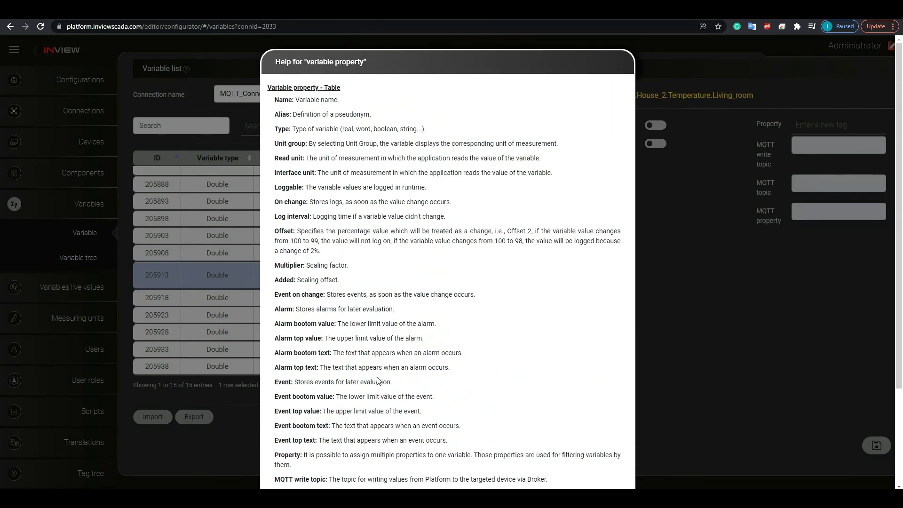
pyautogui.scroll(-3, 421, 351)
pyautogui.scroll(-2, 422, 351)
pyautogui.scroll(3, 423, 353)
pyautogui.scroll(-3, 426, 355)
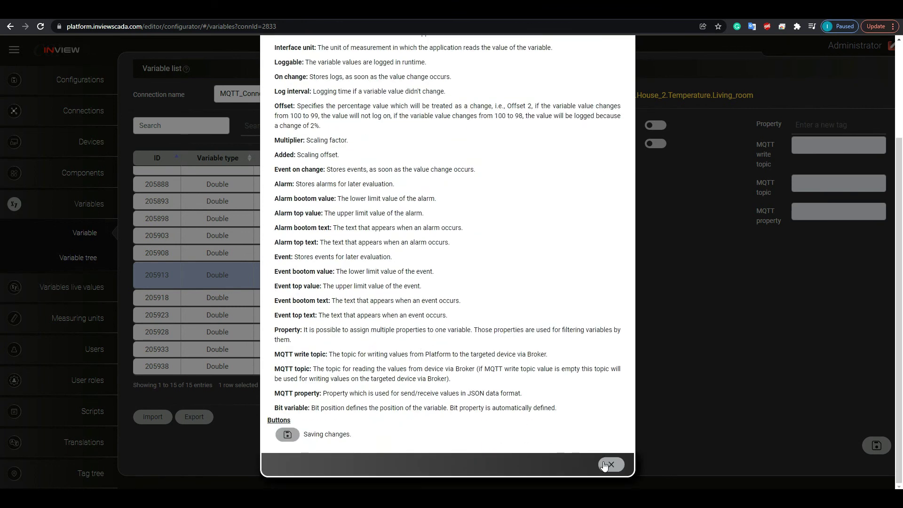
pyautogui.click(607, 464)
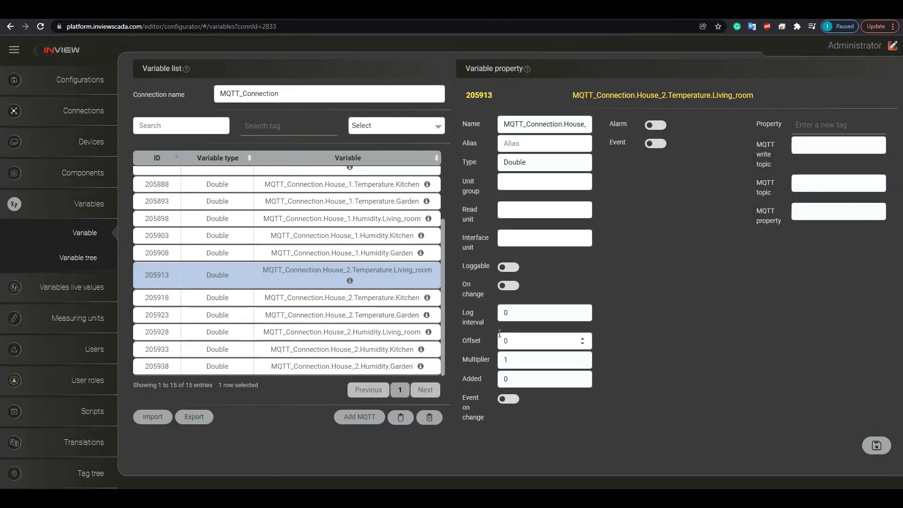